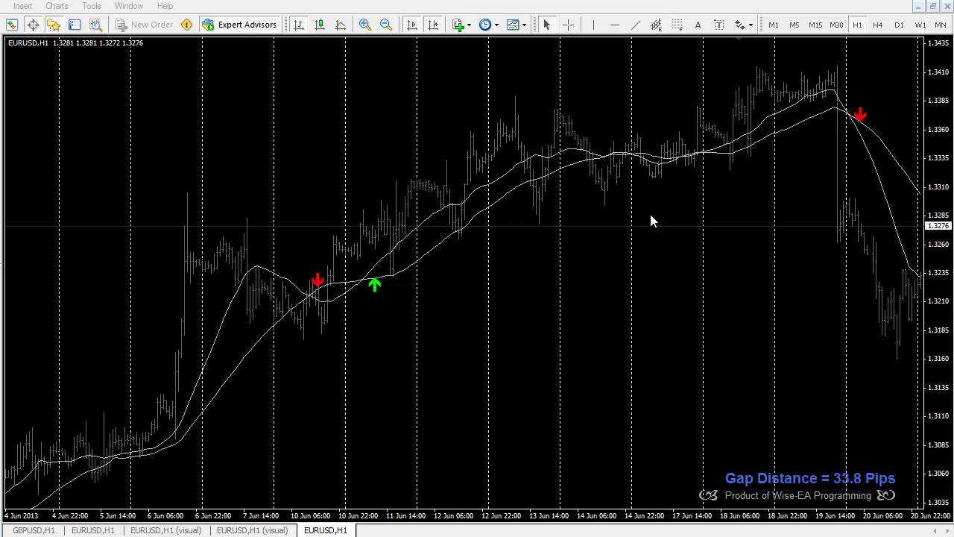
Step: Open the CL_I_02_GapMACross Alert indicator's properties from the EURUSD chart and move the dialog clear of the earlier crossover arrows
drag(683, 247, 656, 248)
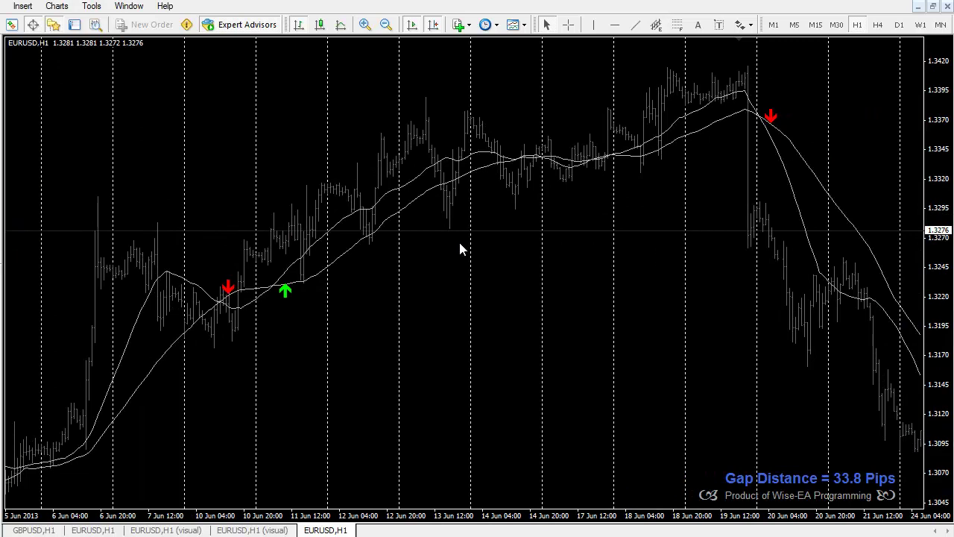
mouse_move(335, 231)
right_click(504, 262)
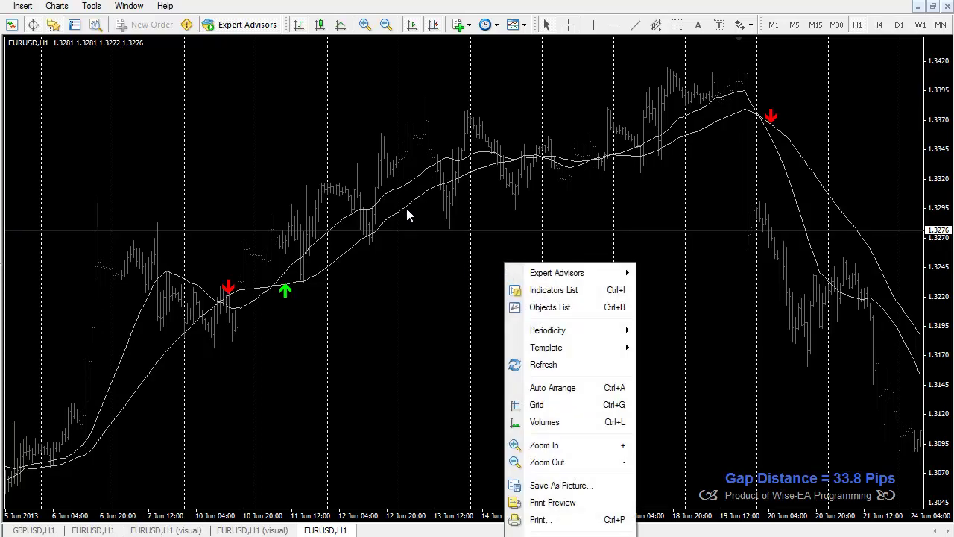
right_click(406, 208)
click(463, 219)
drag(510, 177, 679, 234)
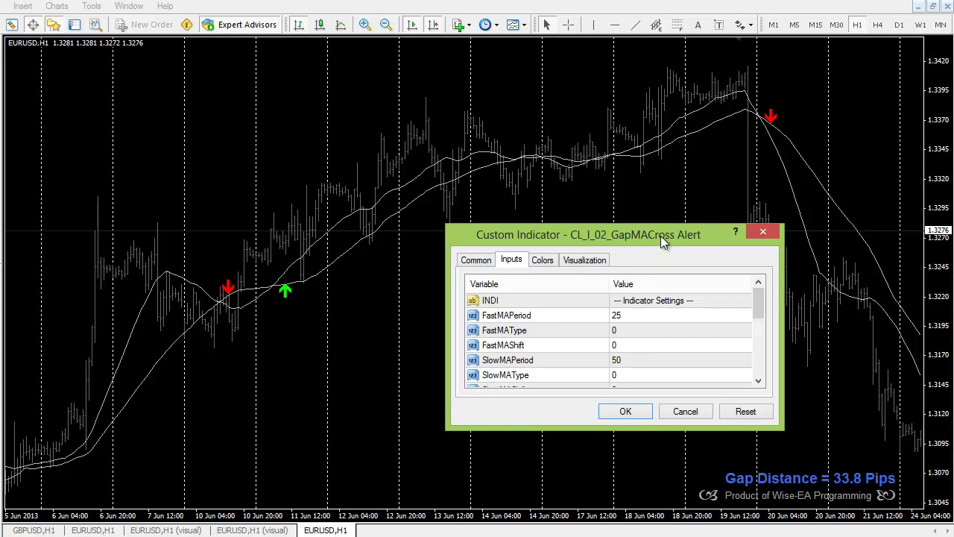
drag(653, 240, 667, 240)
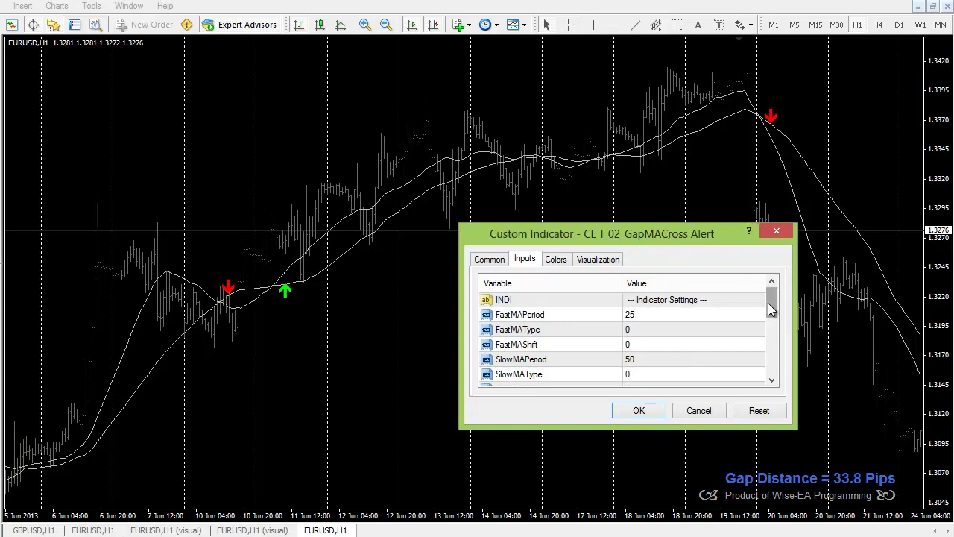
Step: Review the fast and slow moving average periods and the colors assigned to the indicator's lines
click(688, 310)
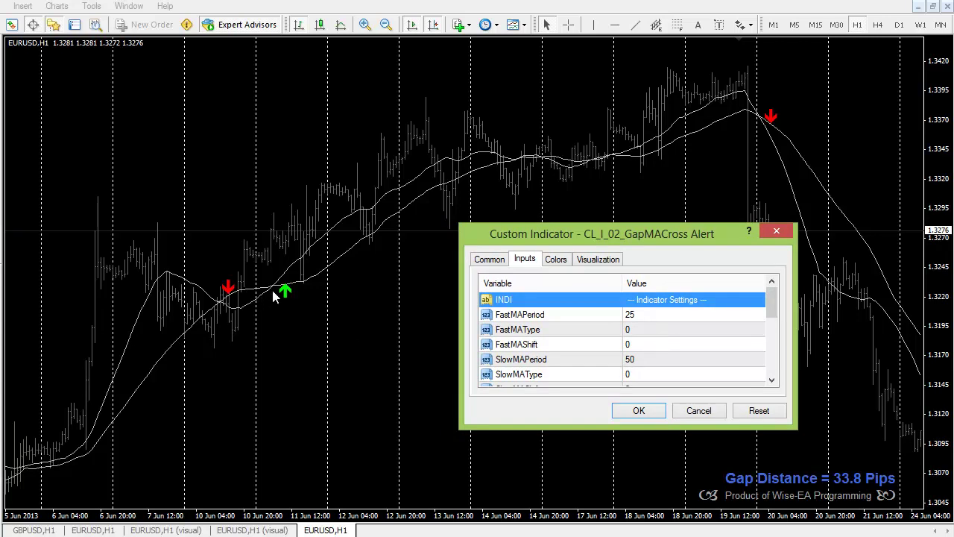
click(536, 317)
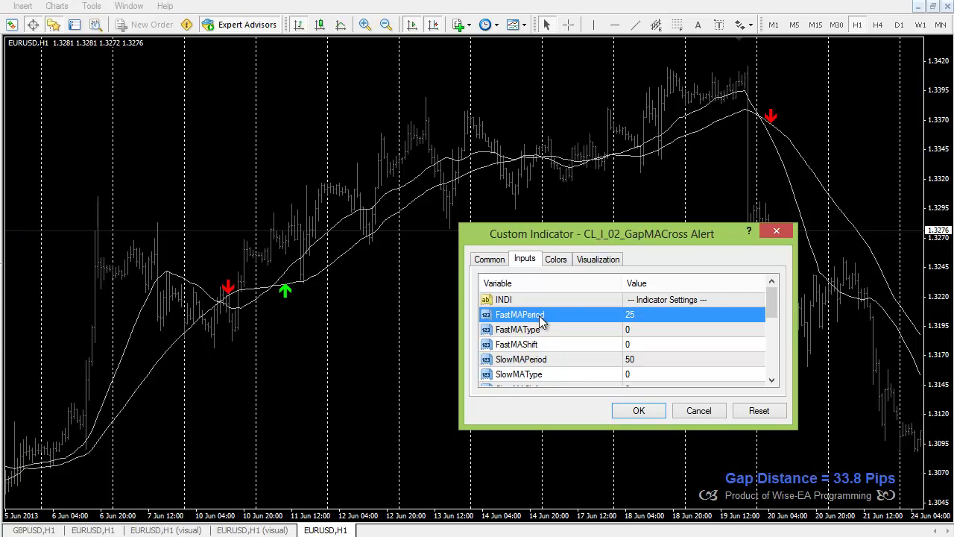
click(548, 359)
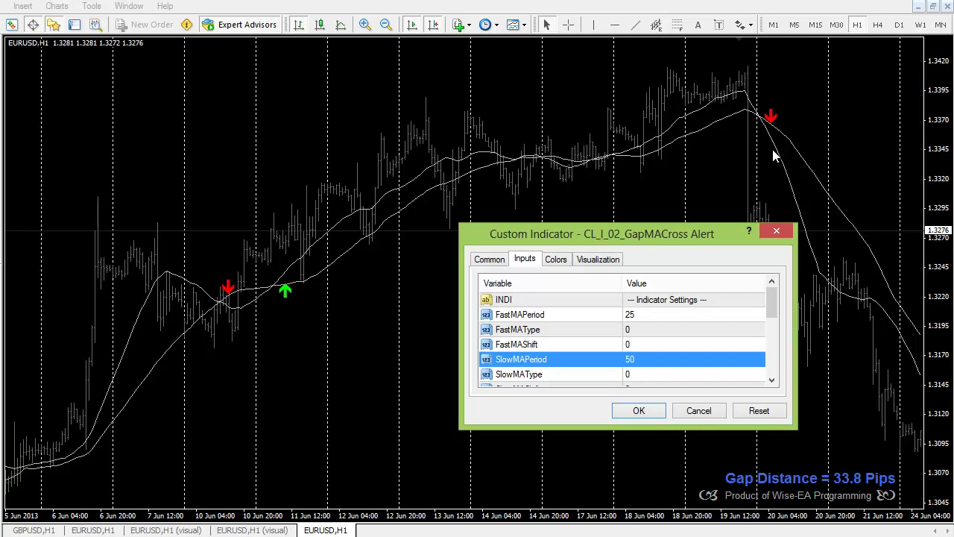
click(561, 259)
click(533, 301)
click(531, 314)
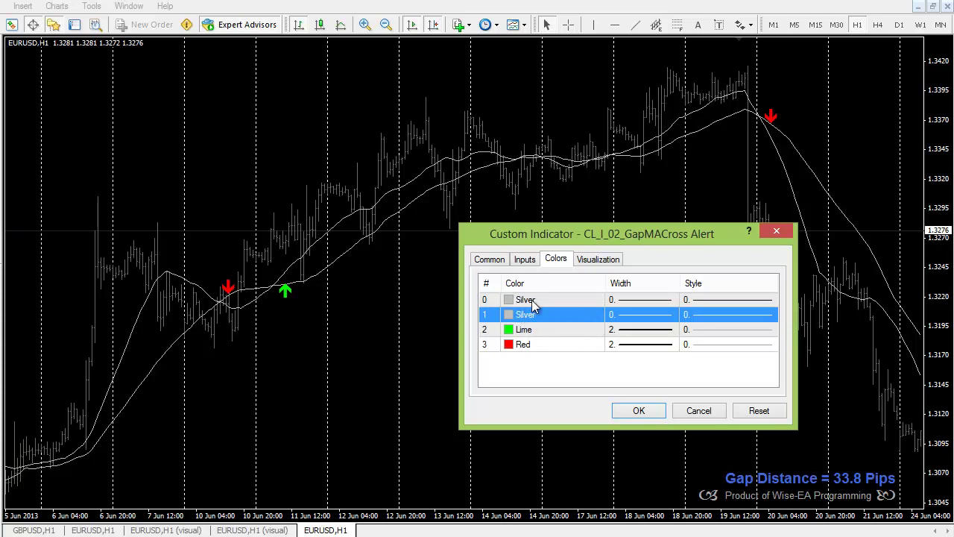
click(524, 259)
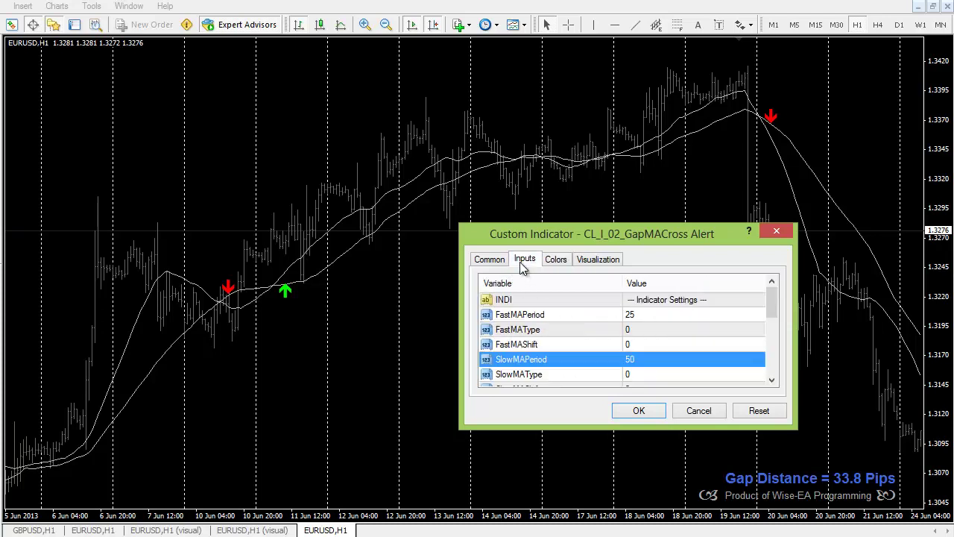
Step: Review the moving averages' type and shift inputs and the SeparationThreshold input
click(531, 316)
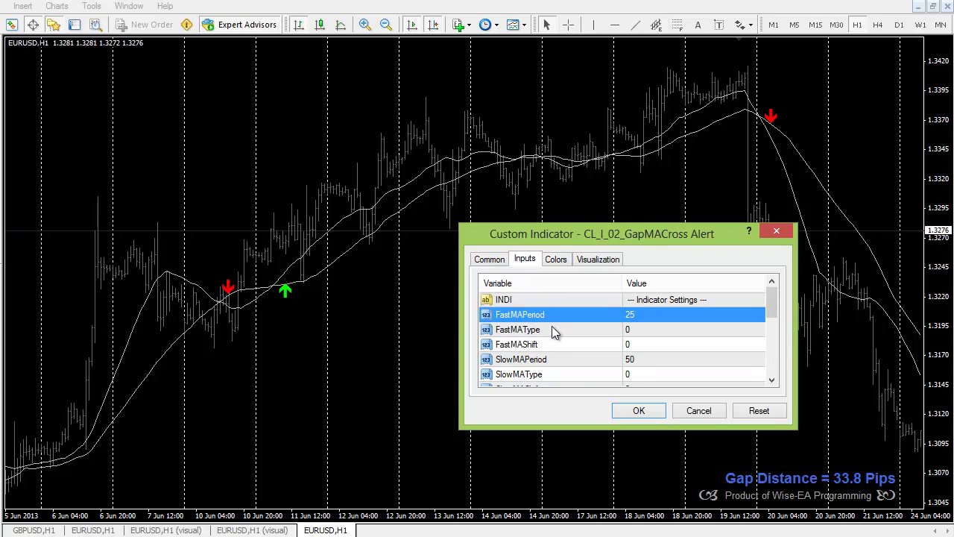
click(555, 332)
click(552, 346)
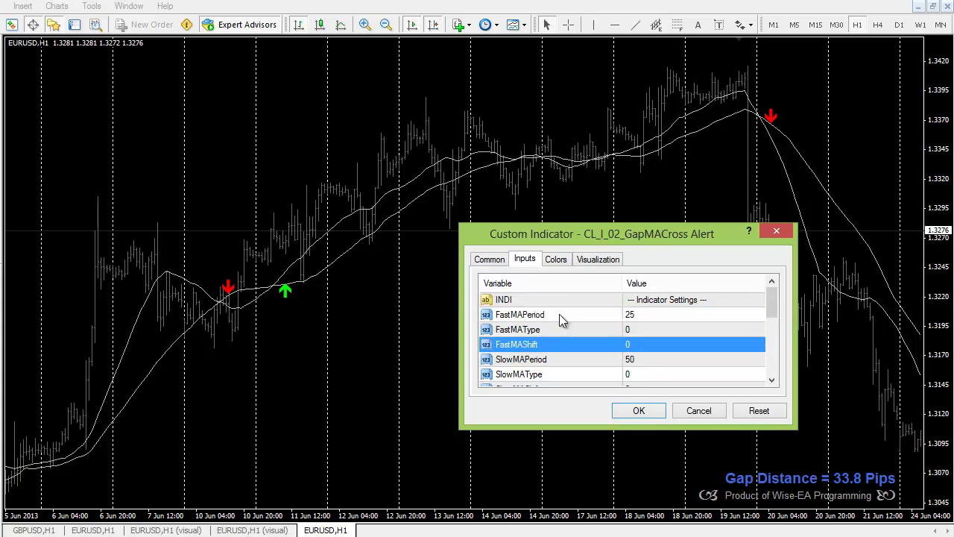
scroll(559, 314, down, 1)
scroll(561, 319, up, 1)
scroll(543, 328, down, 1)
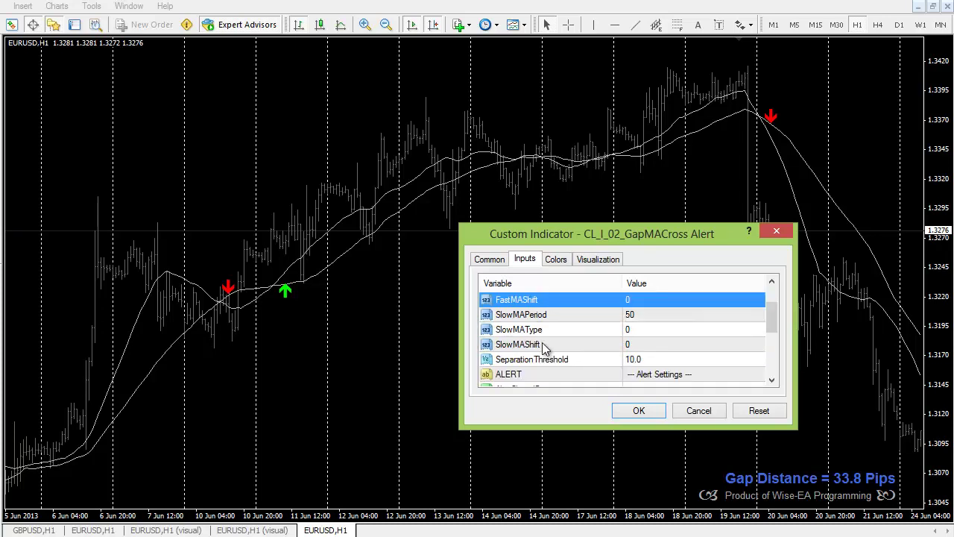
click(547, 345)
click(565, 360)
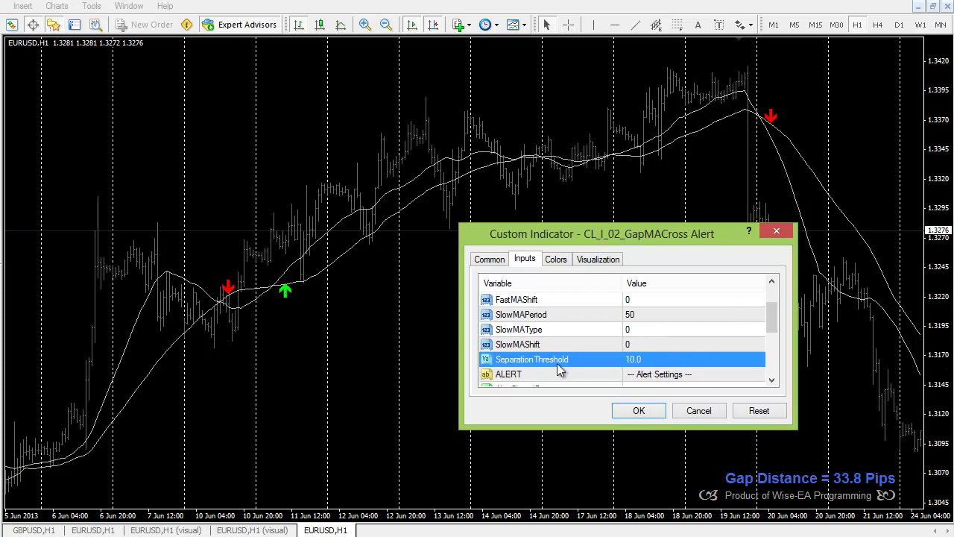
click(557, 332)
scroll(580, 308, up, 2)
scroll(580, 309, down, 3)
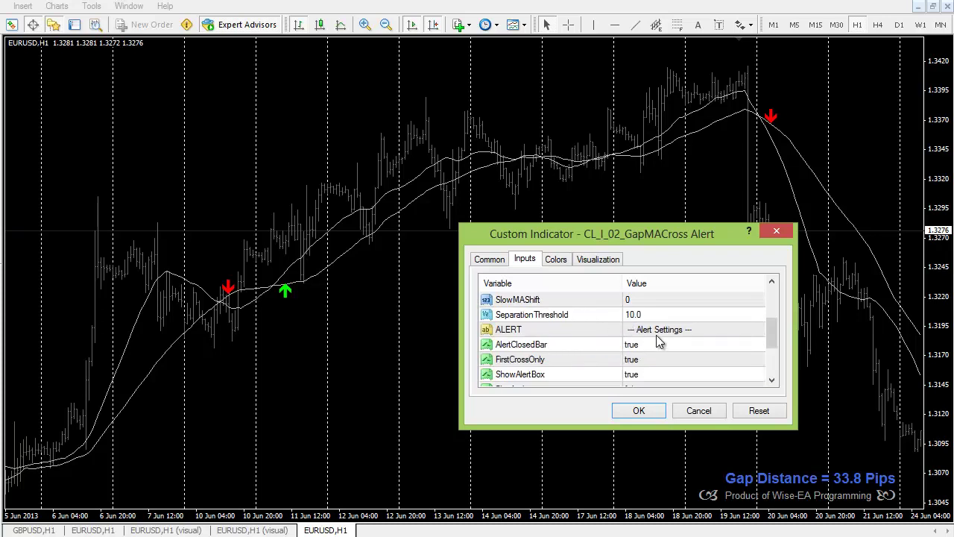
Step: Review the AlertClosedBar and FirstCrossOnly alert settings, closing the indicator properties without changes
click(654, 331)
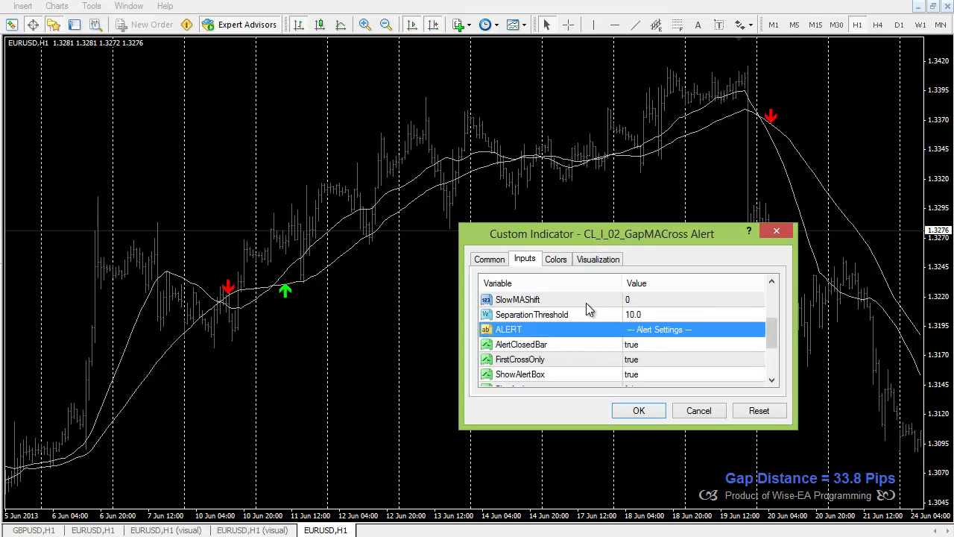
click(556, 345)
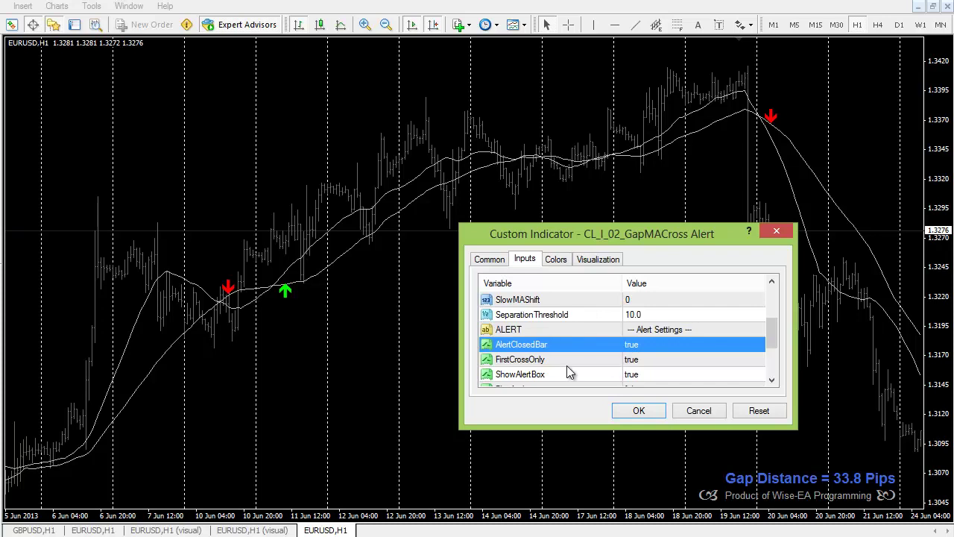
click(538, 361)
click(530, 345)
click(534, 361)
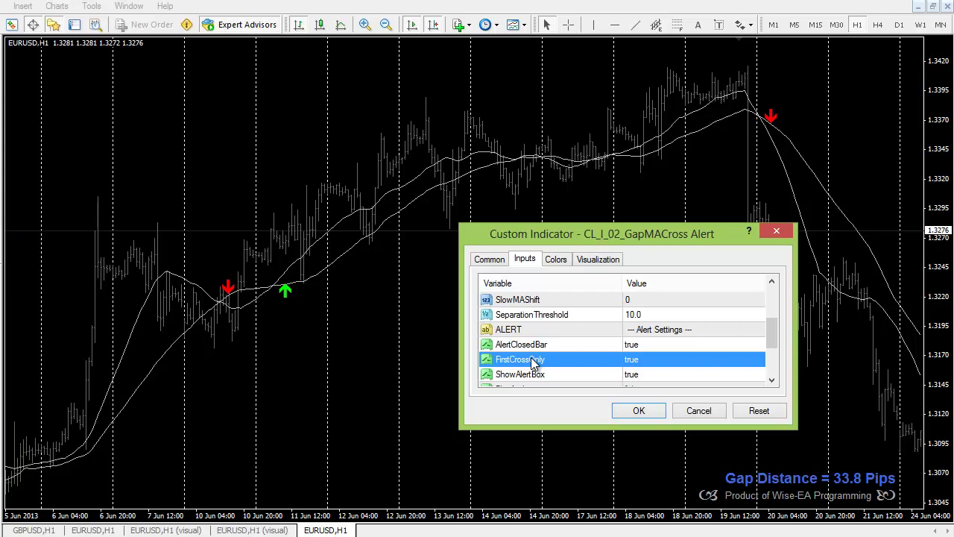
click(531, 347)
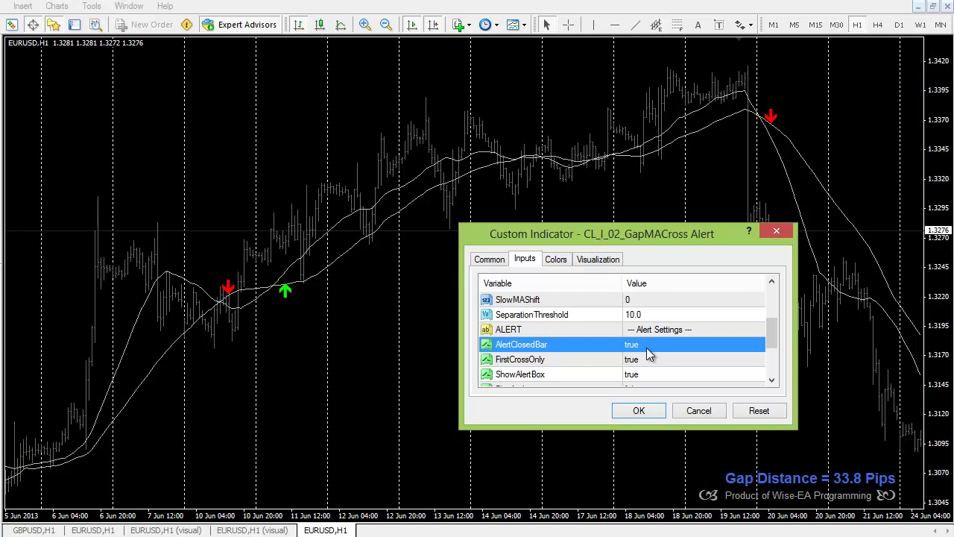
click(693, 411)
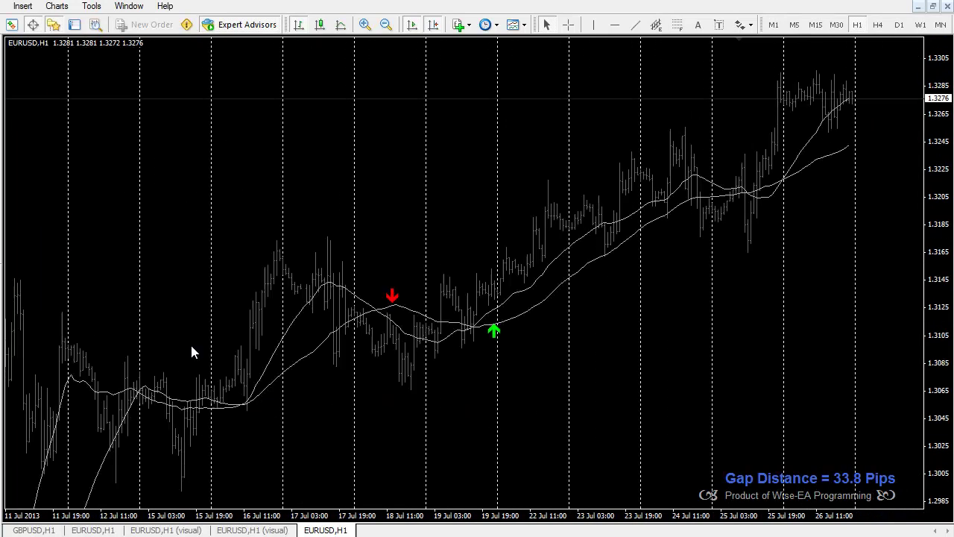
Step: Set AlertClosedBar to false in the GapMACross Alert indicator's inputs and apply it to the chart
click(365, 25)
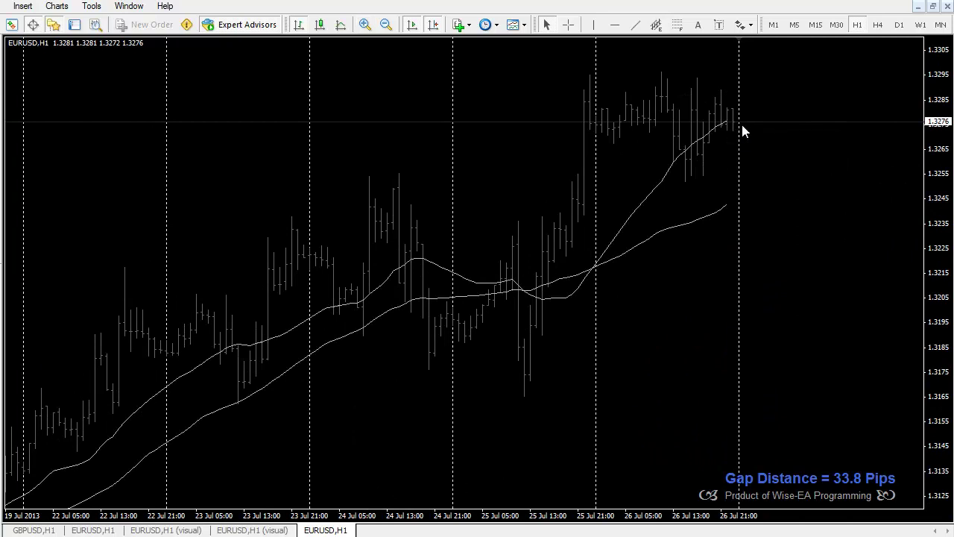
mouse_move(729, 127)
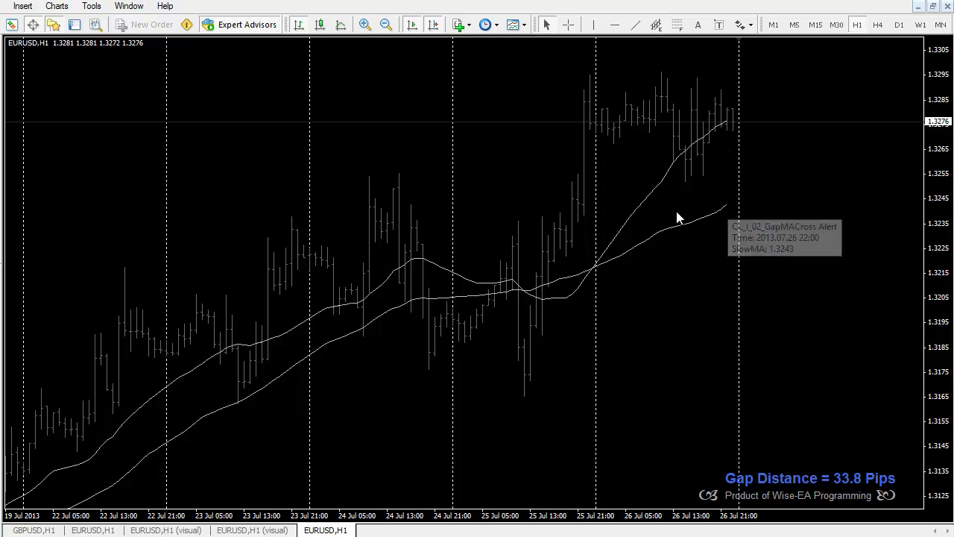
right_click(653, 197)
click(704, 198)
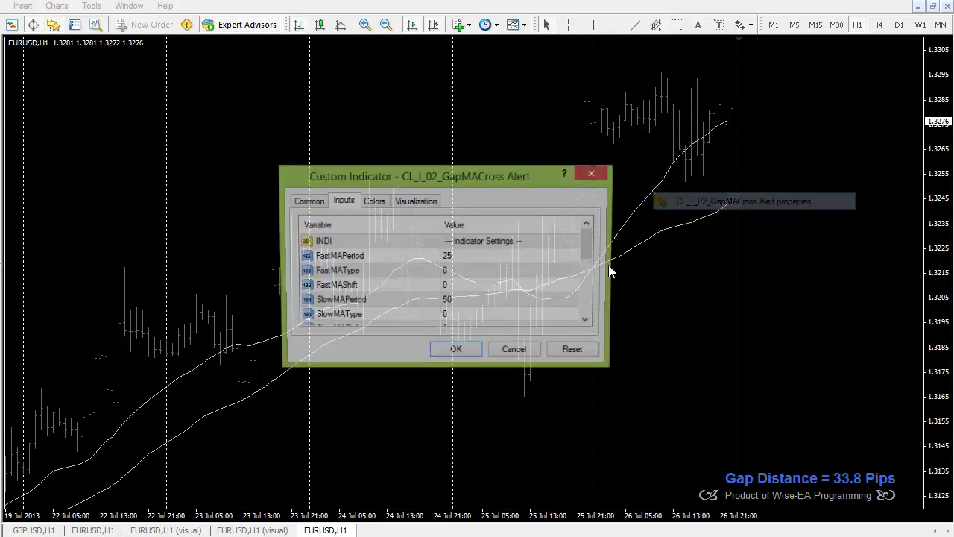
drag(589, 252, 592, 315)
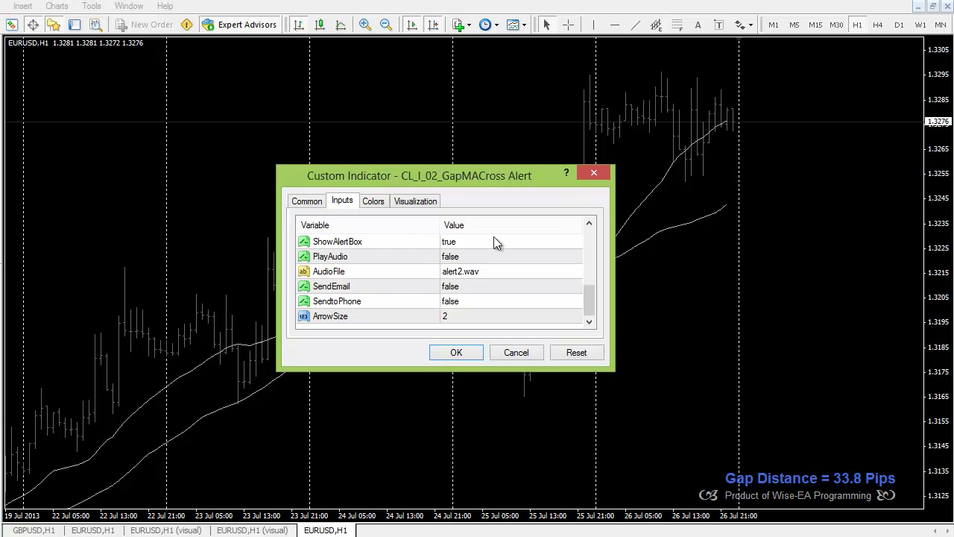
scroll(408, 278, up, 1)
scroll(407, 278, up, 1)
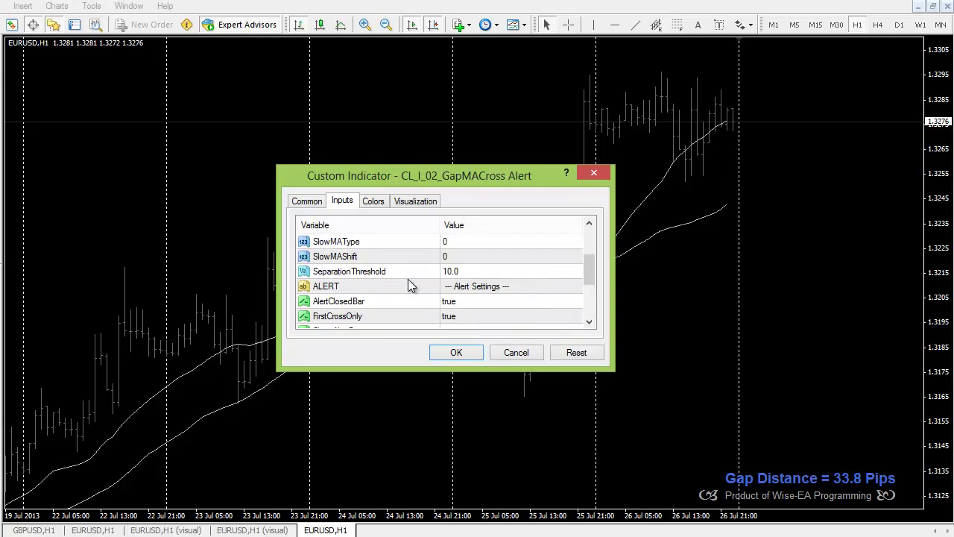
click(364, 302)
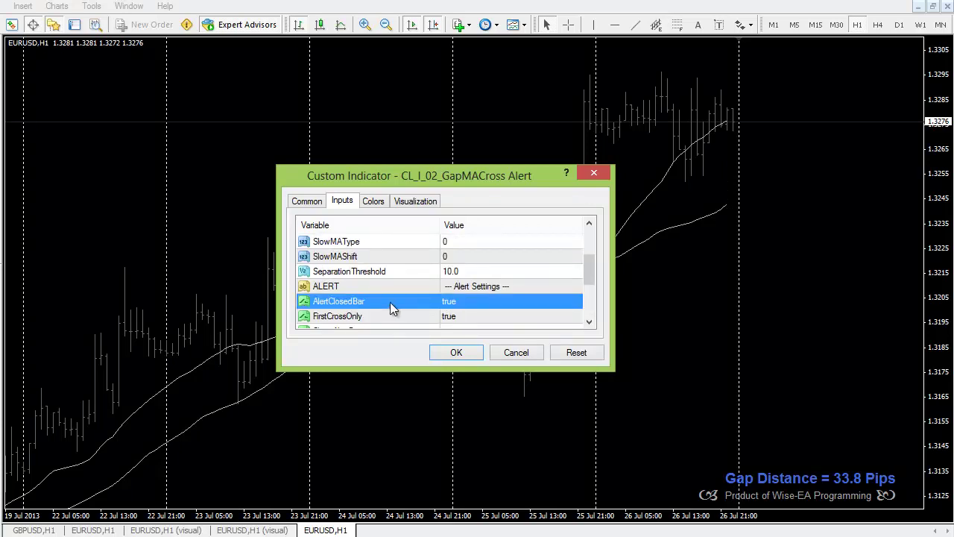
click(456, 304)
click(454, 304)
click(462, 328)
click(469, 353)
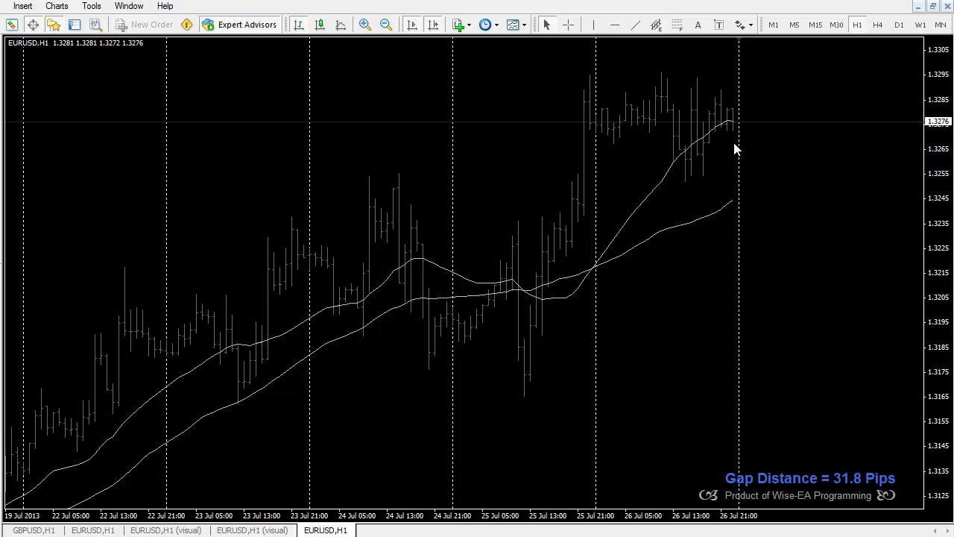
Step: Reopen the GapMACross Alert indicator's inputs, set AlertClosedBar to true, and select the FirstCrossOnly setting
scroll(473, 302, up, 10)
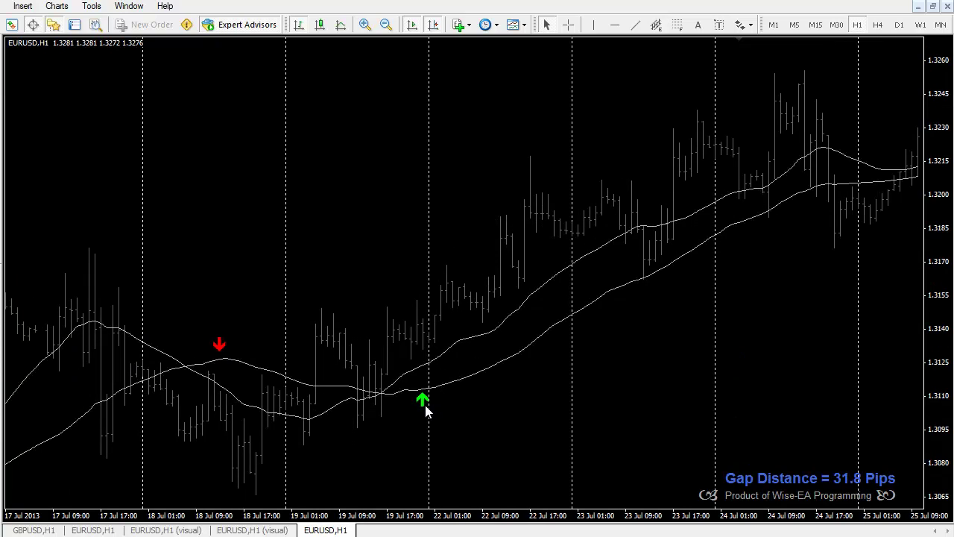
right_click(443, 392)
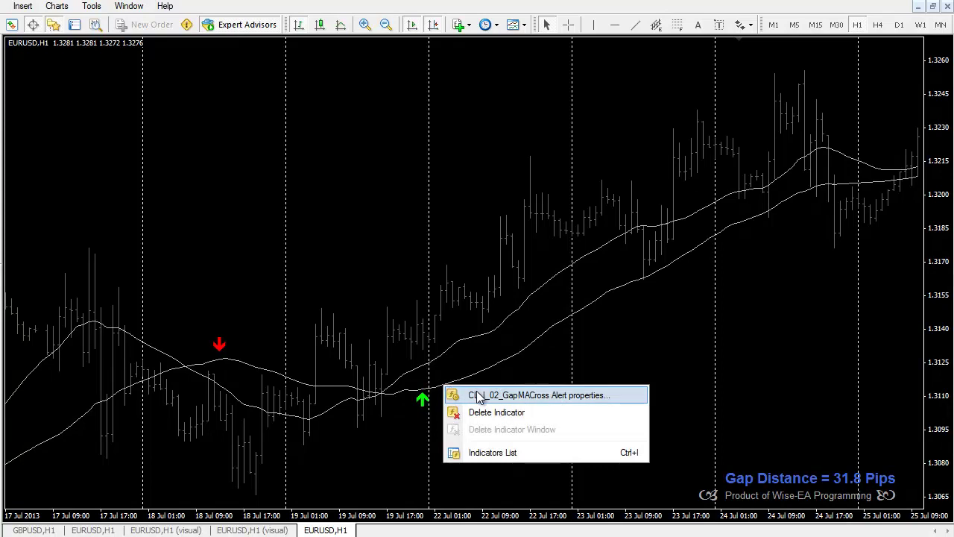
click(455, 394)
drag(487, 172, 680, 187)
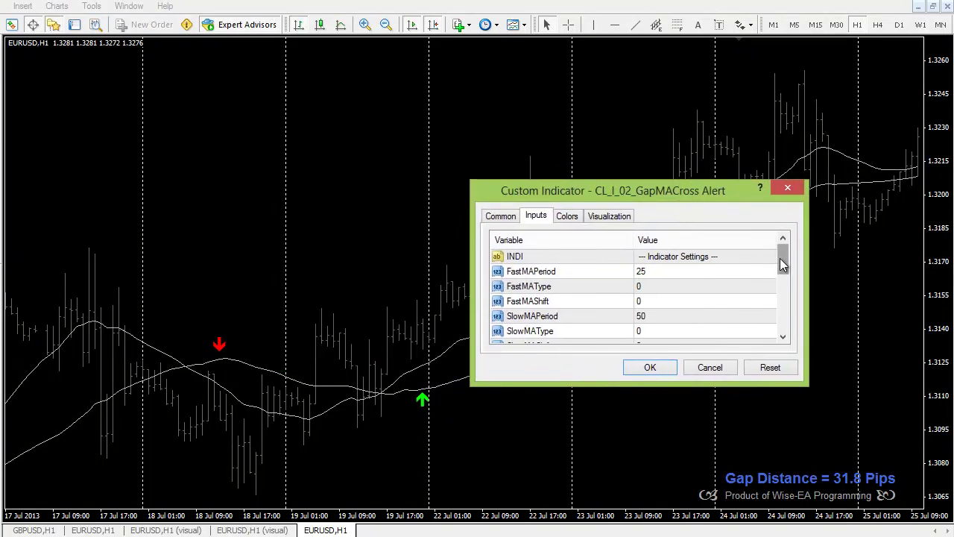
drag(783, 261, 788, 296)
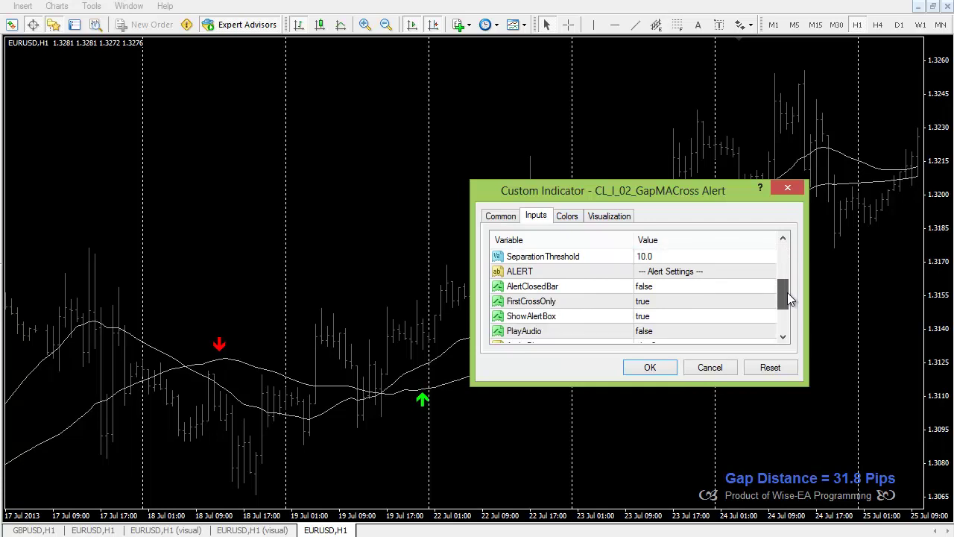
click(589, 292)
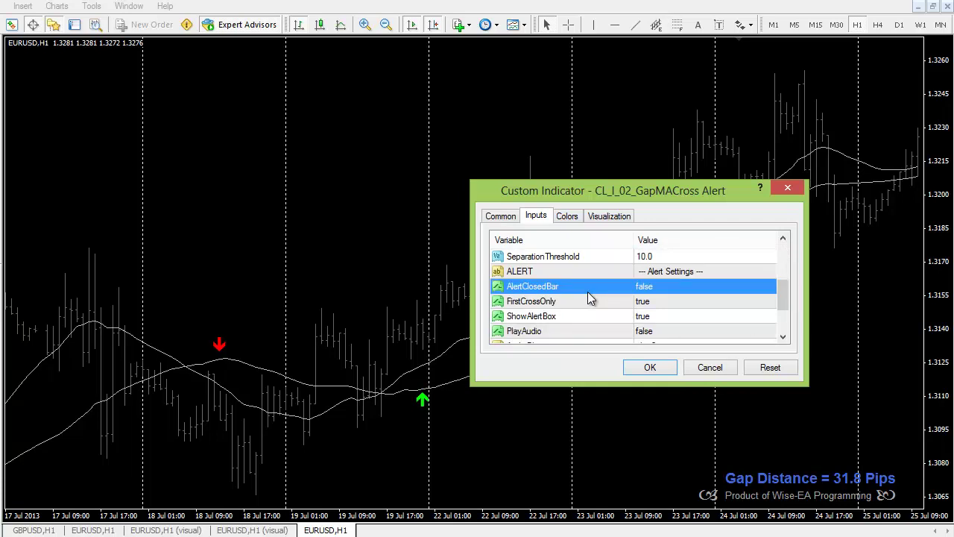
click(648, 291)
click(649, 292)
click(651, 310)
click(645, 301)
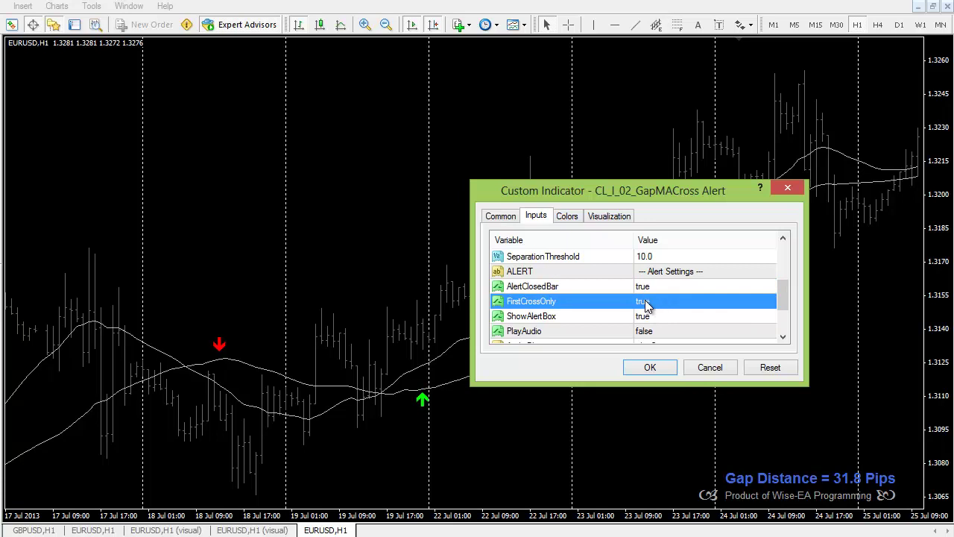
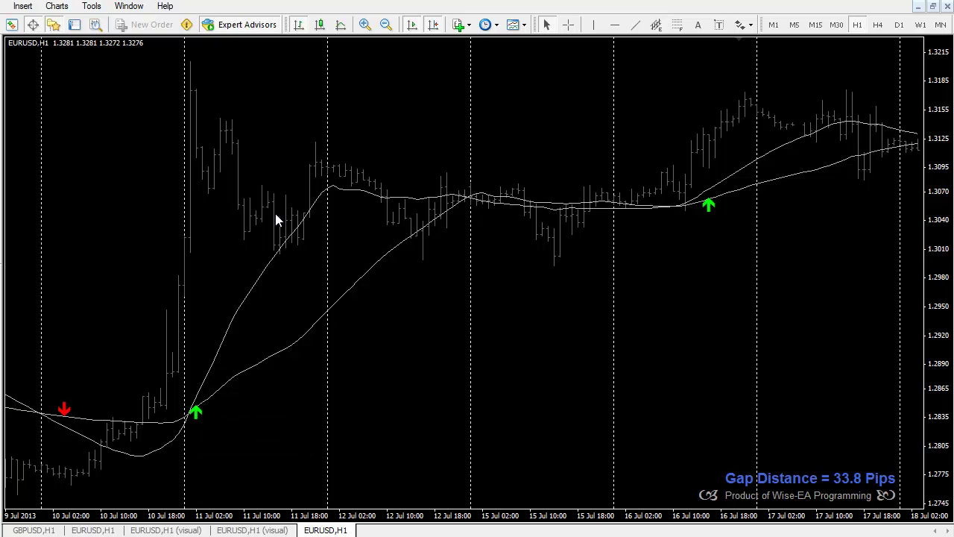
Step: Examine the crossover arrows along the moving averages across the June and July 2013 EURUSD history
mouse_move(481, 200)
mouse_move(687, 208)
click(385, 25)
drag(475, 204, 458, 304)
mouse_move(389, 295)
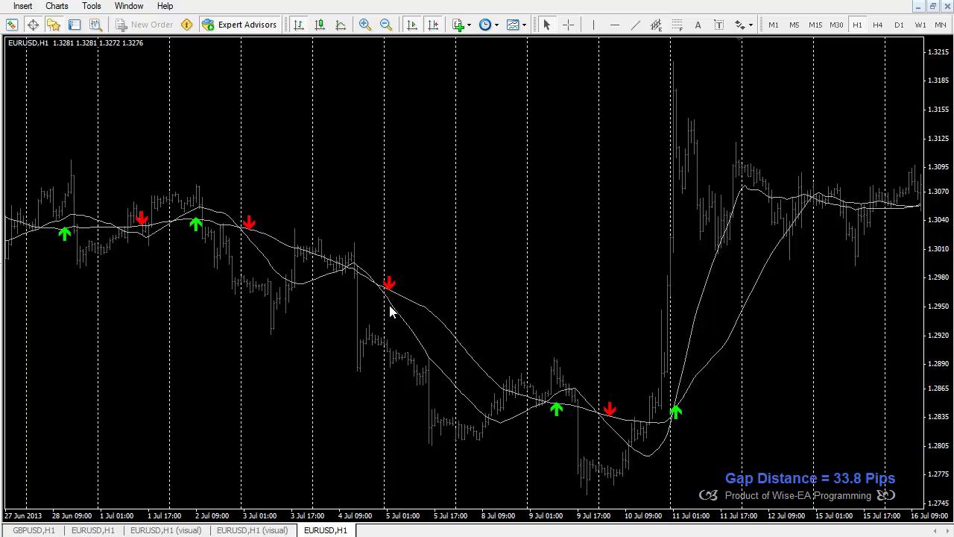
mouse_move(250, 233)
drag(468, 341, 697, 291)
drag(373, 298, 629, 326)
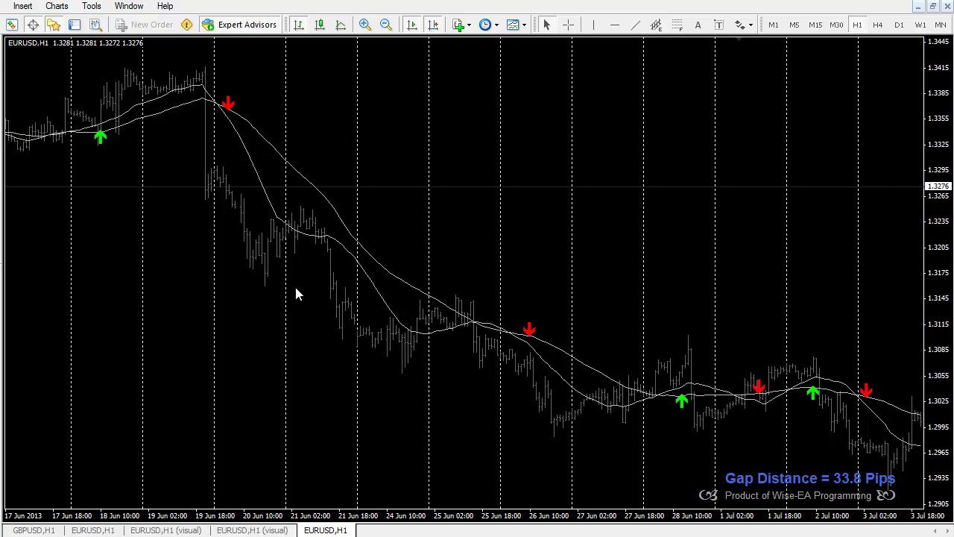
Step: Set FirstCrossOnly to true in the GapMACross Alert indicator's inputs and apply it to the EURUSD chart
scroll(684, 249, up, 10)
scroll(440, 345, up, 1)
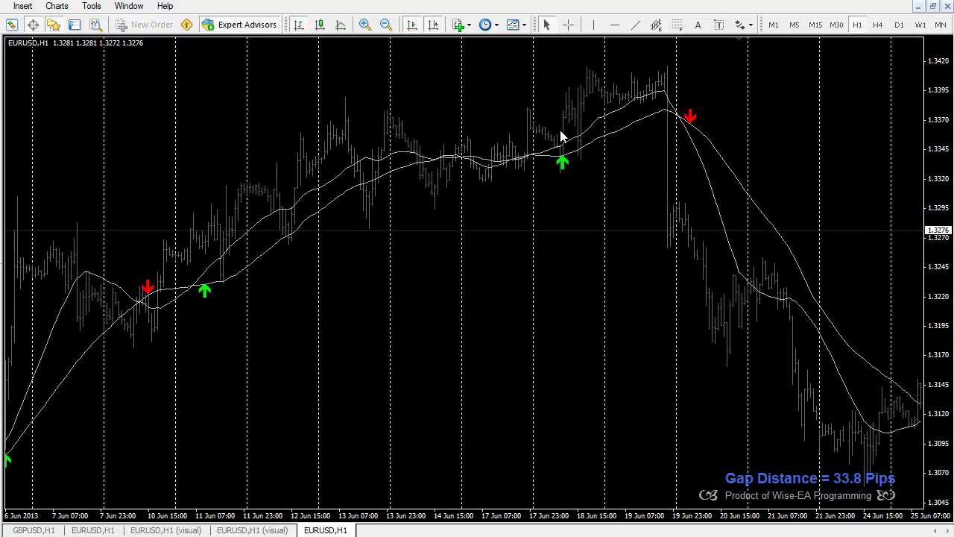
mouse_move(553, 158)
drag(608, 269, 324, 227)
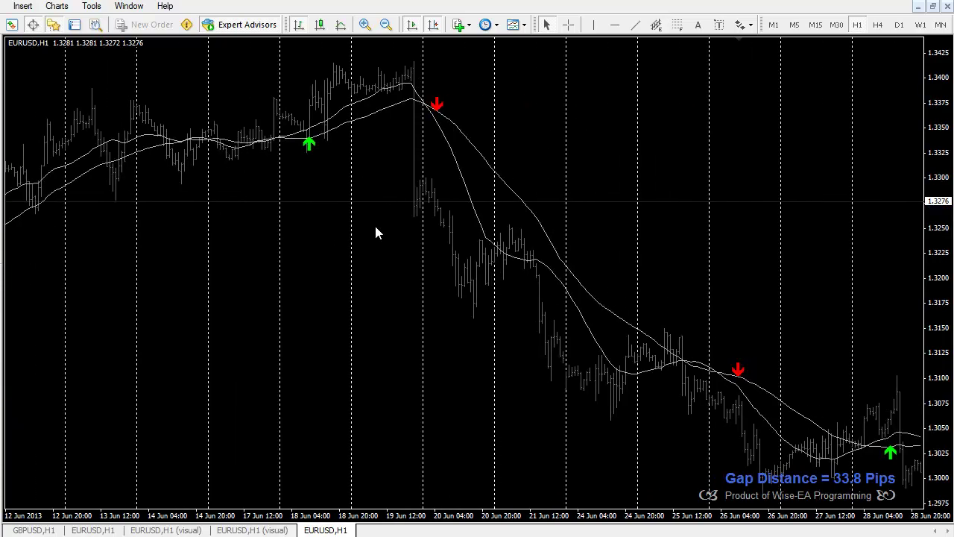
right_click(446, 118)
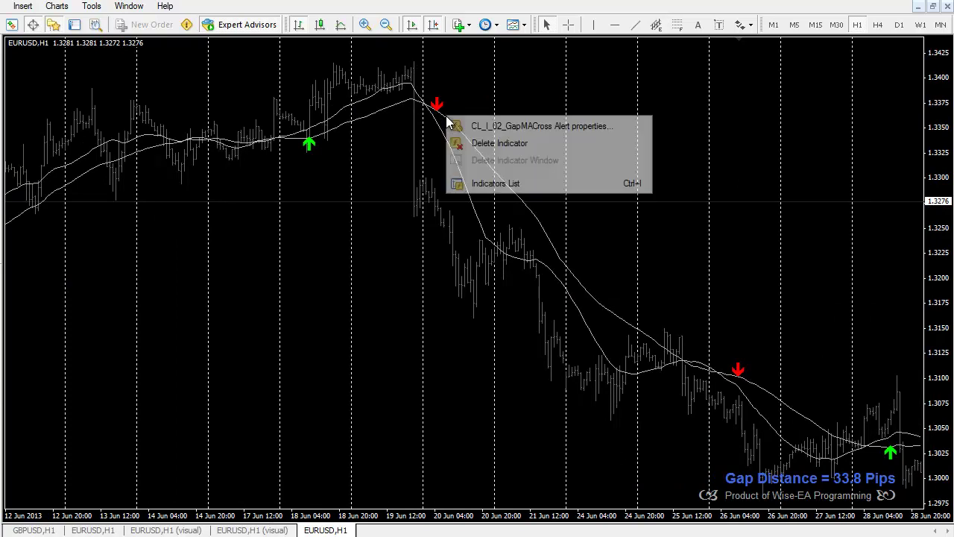
click(495, 135)
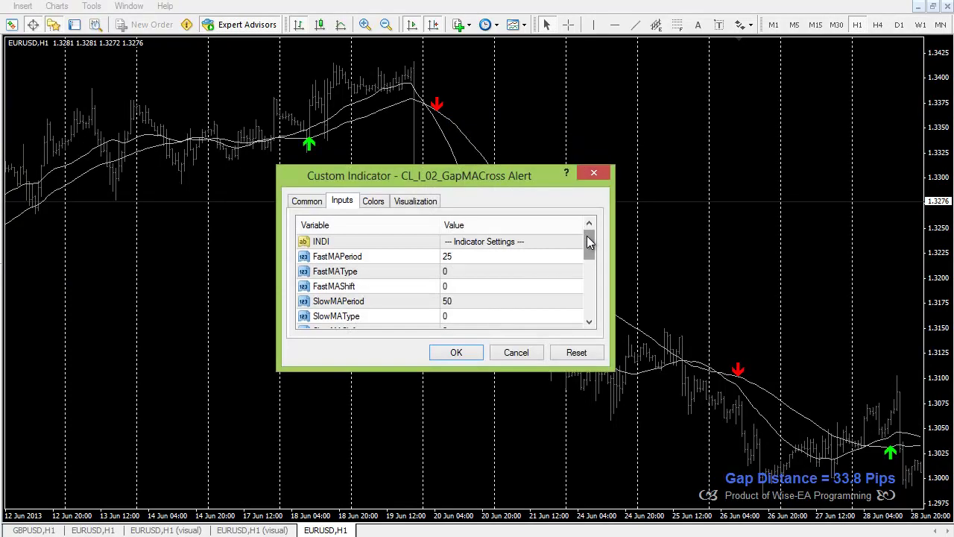
drag(589, 241, 593, 273)
click(465, 303)
click(465, 303)
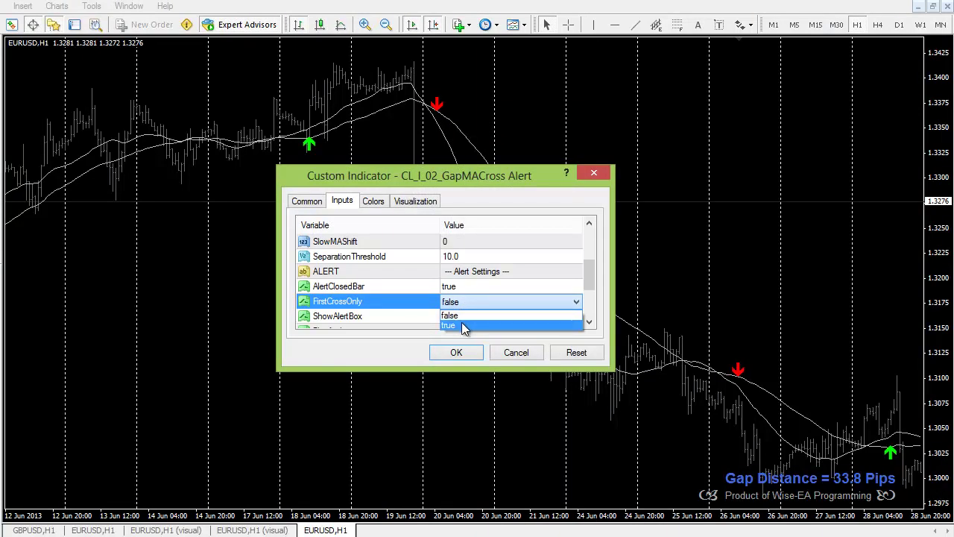
click(464, 327)
click(463, 351)
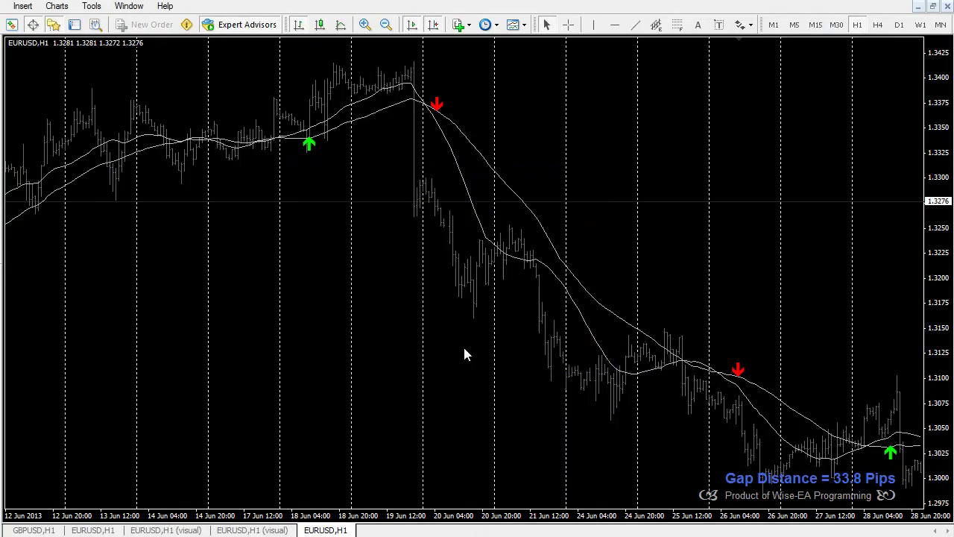
Step: Examine the first-cross arrows against the moving average crossings across the May to July 2013 EURUSD history
drag(249, 341, 422, 279)
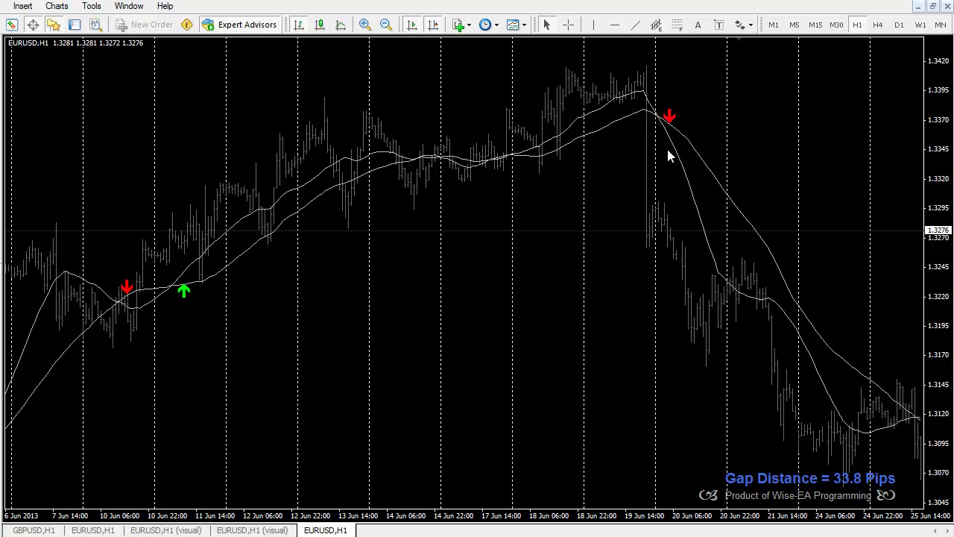
drag(666, 210, 404, 187)
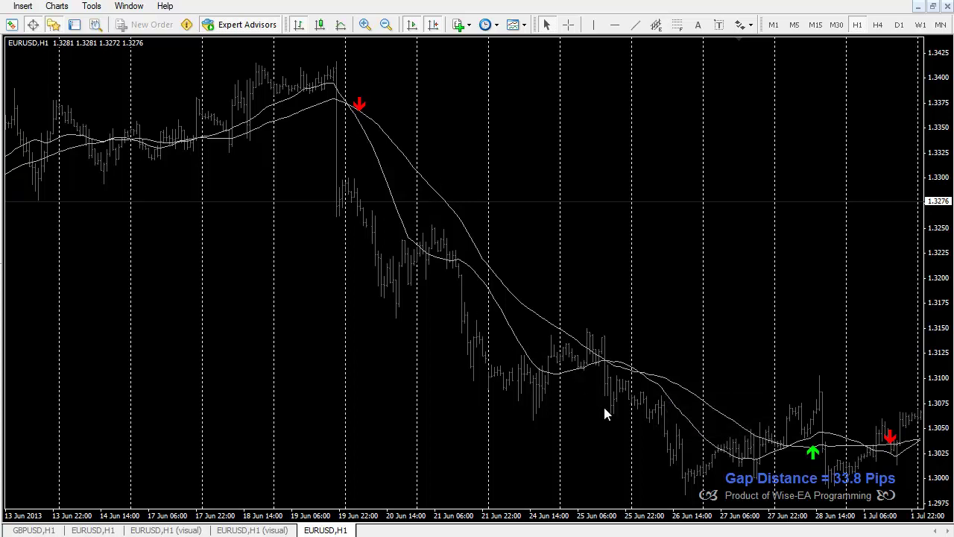
drag(288, 373, 533, 440)
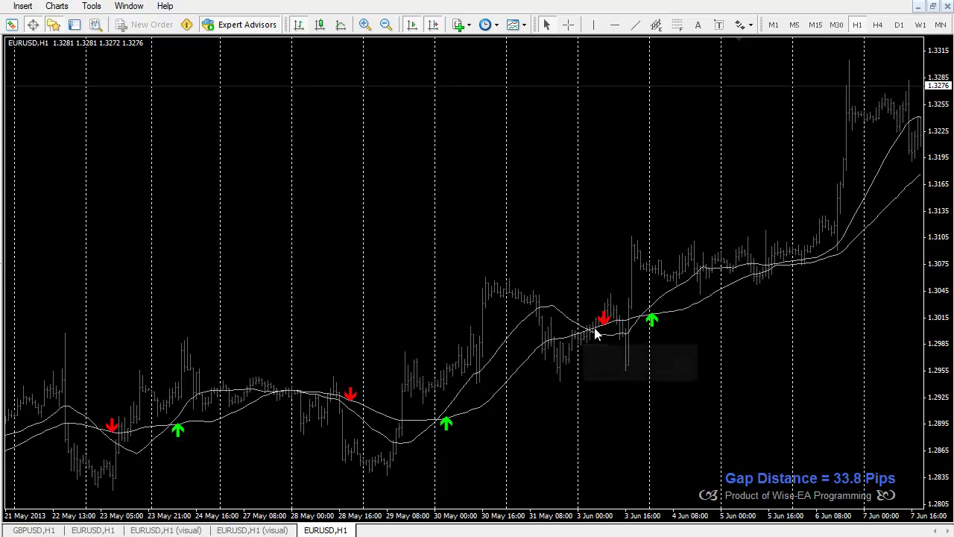
drag(695, 358, 305, 321)
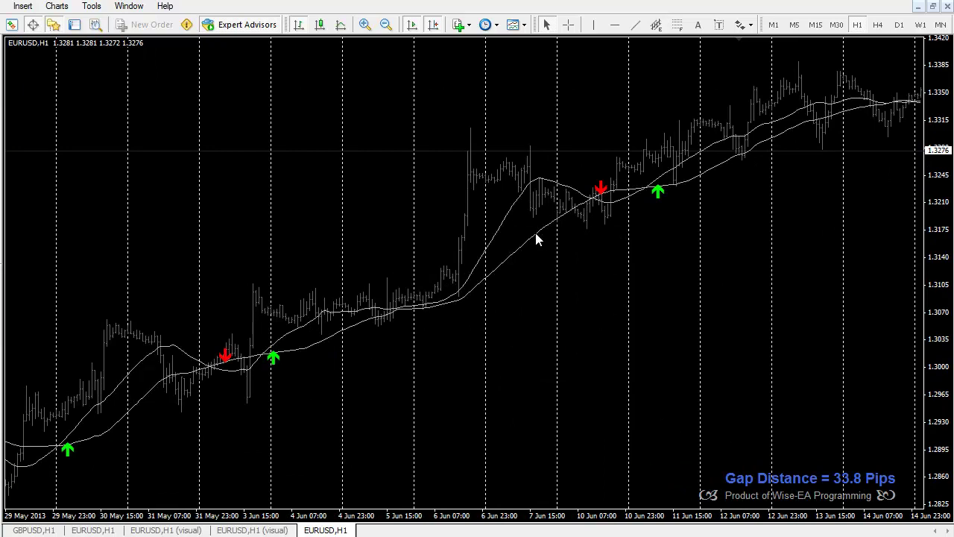
mouse_move(538, 237)
scroll(345, 319, down, 15)
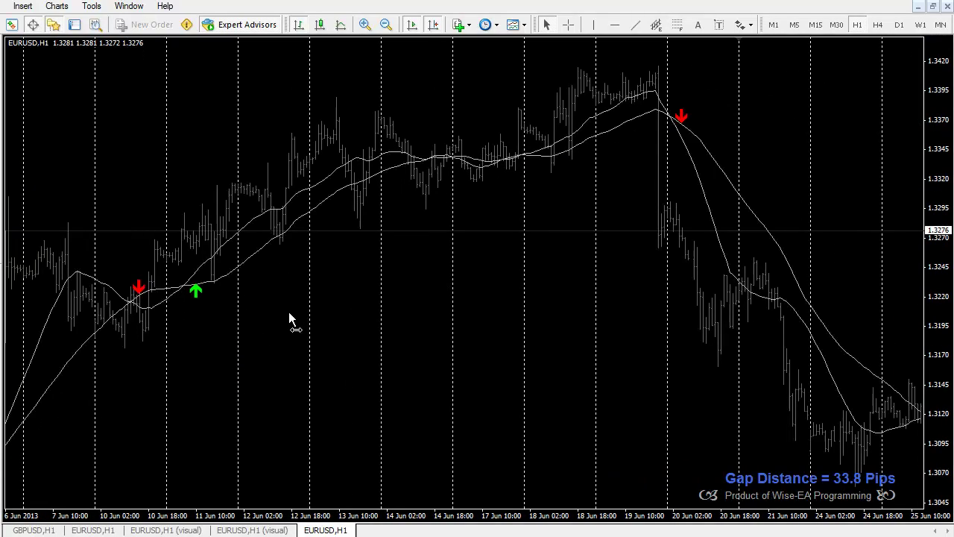
scroll(292, 319, down, 5)
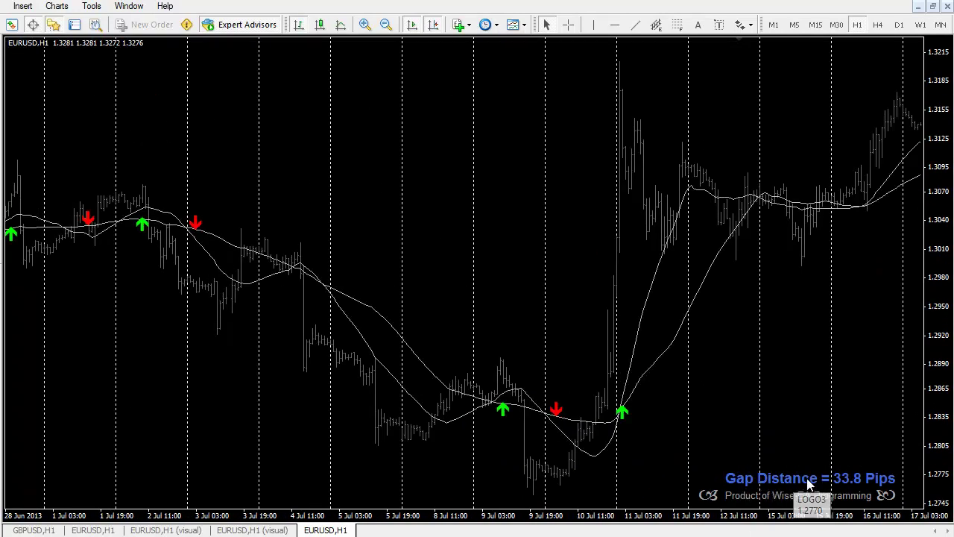
scroll(842, 346, down, 10)
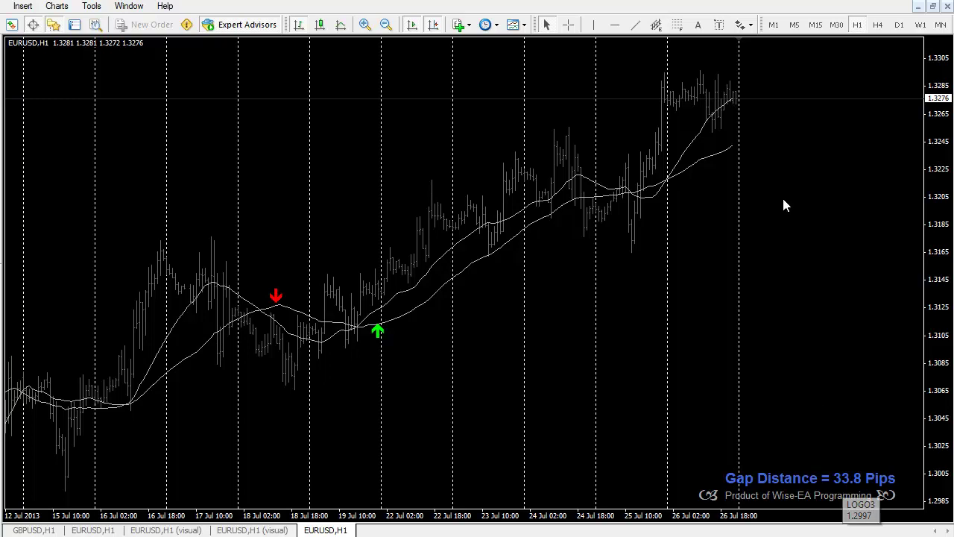
Step: Reopen the GapMACross Alert indicator's inputs and review the AlertClosedBar and ShowAlertBox settings
right_click(707, 122)
click(742, 132)
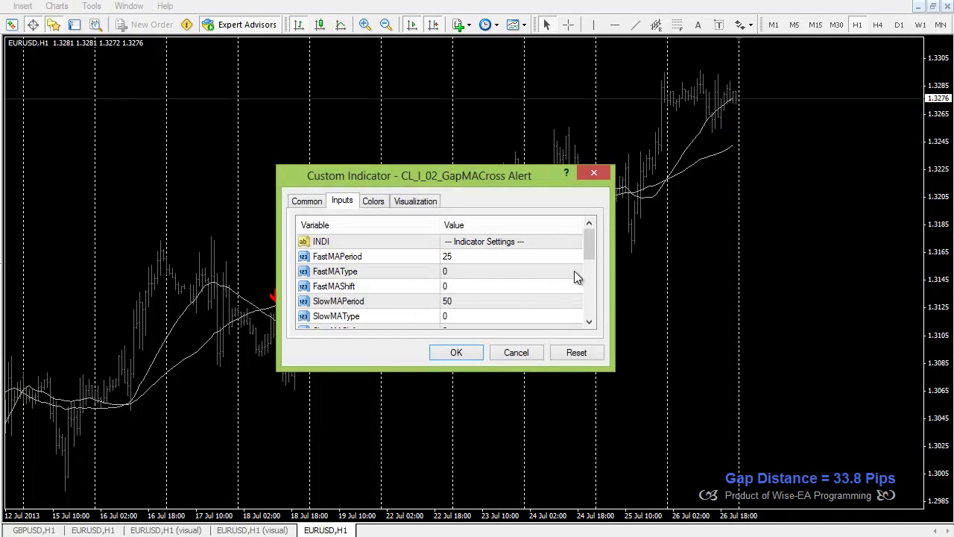
drag(589, 256, 589, 280)
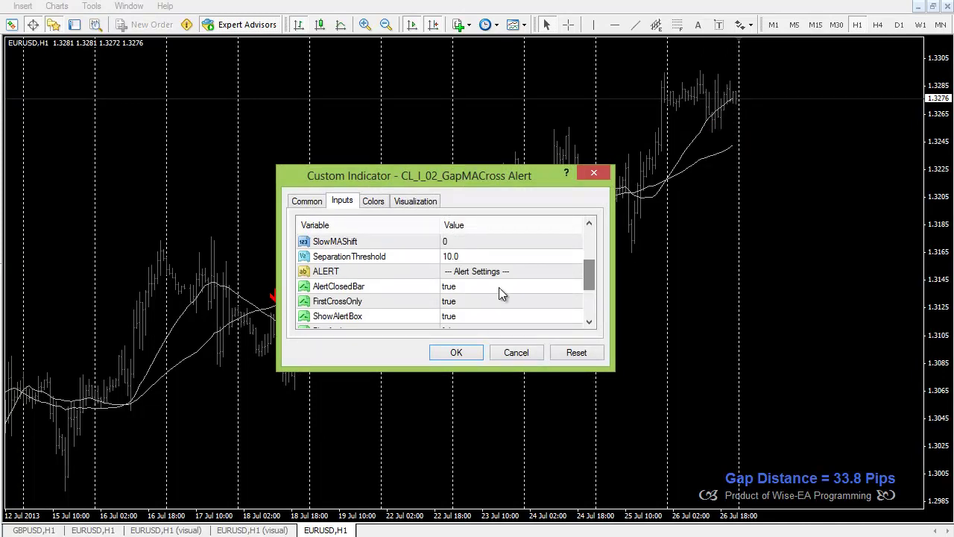
click(476, 286)
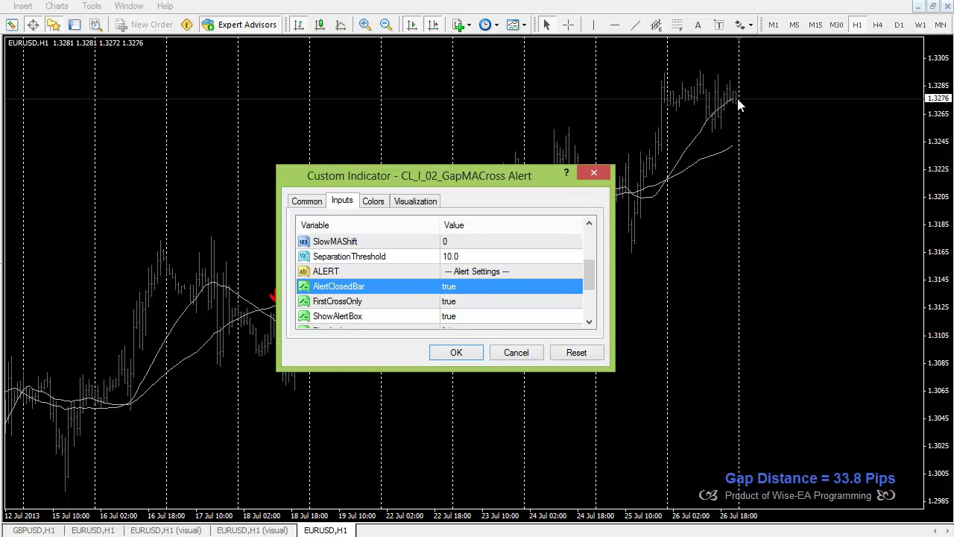
scroll(444, 291, down, 1)
click(455, 291)
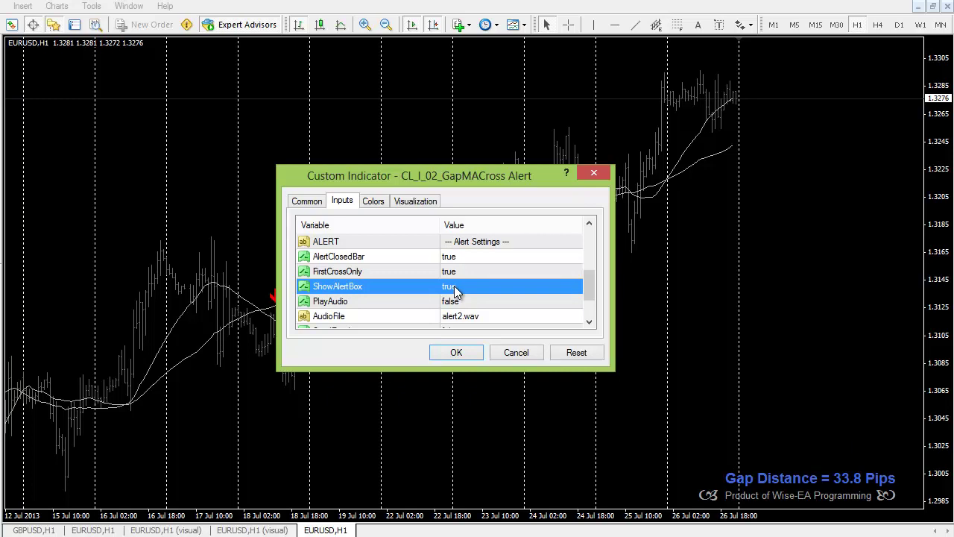
scroll(454, 290, down, 1)
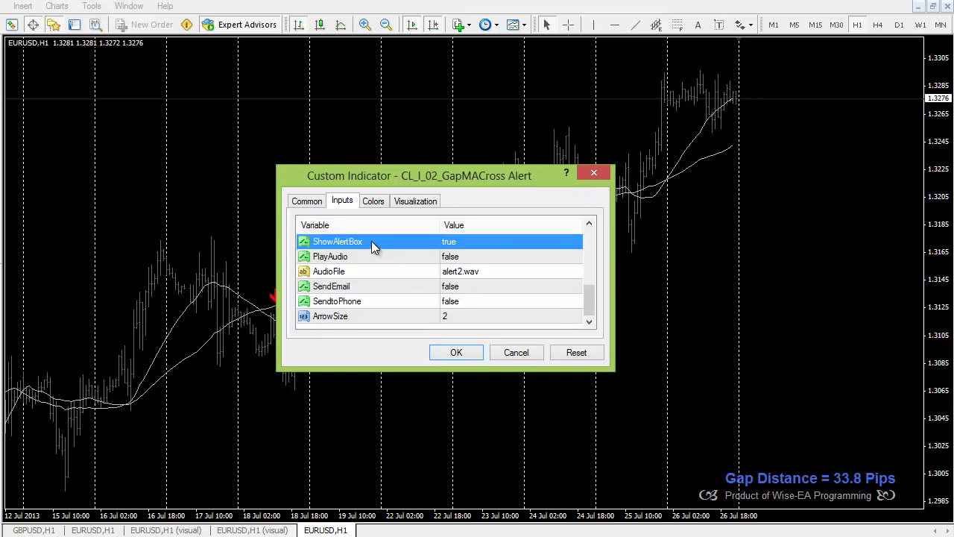
Step: Review the indicator's PlayAudio, AudioFile, SendEmail and SendtoPhone notification settings
click(353, 256)
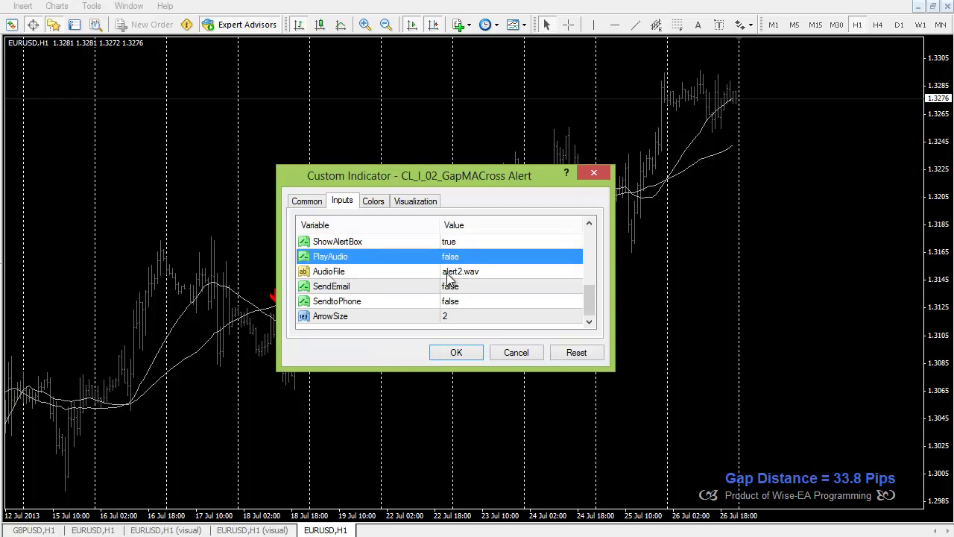
click(355, 273)
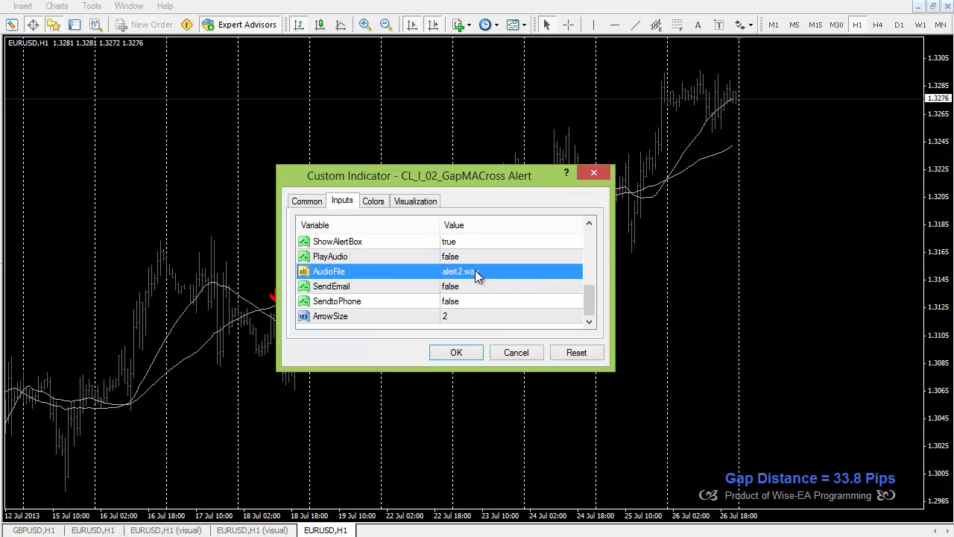
click(361, 286)
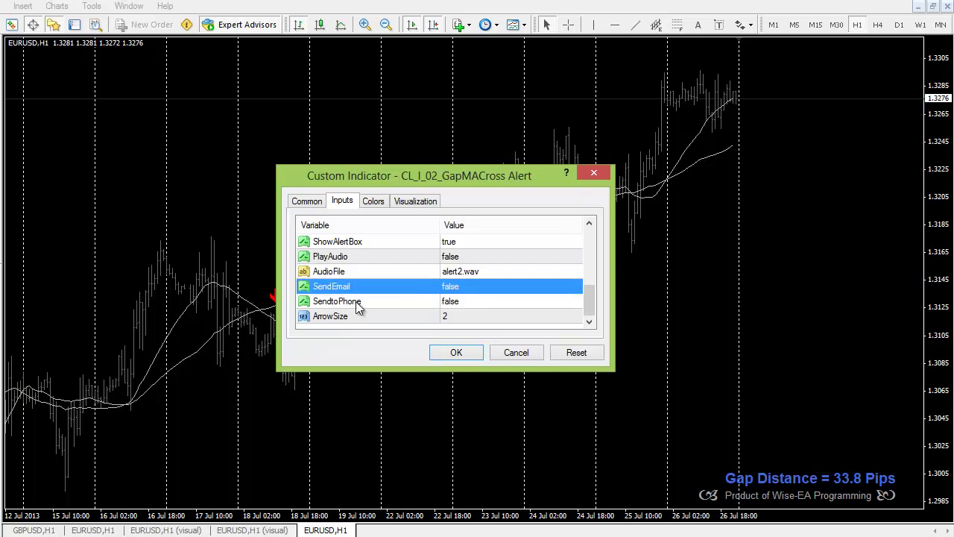
click(328, 304)
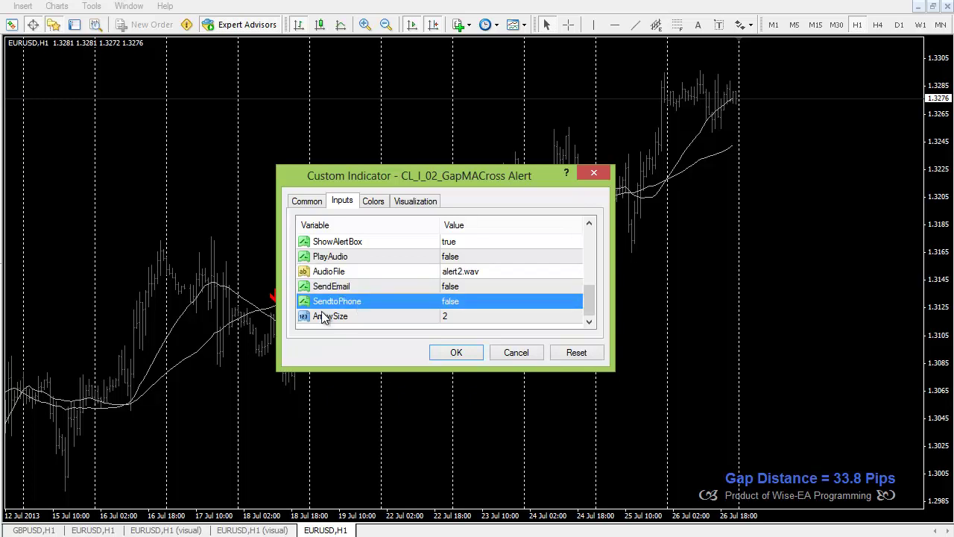
click(366, 288)
click(366, 301)
click(362, 288)
Step: Move the indicator properties dialog clear of the July crossover arrows and review the SendtoPhone and ArrowSize settings
drag(440, 174, 589, 255)
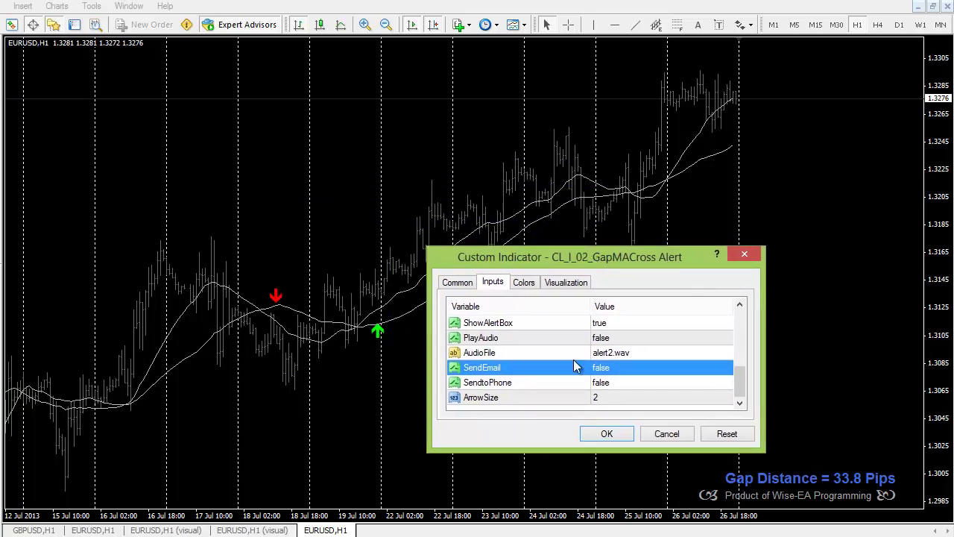
click(512, 383)
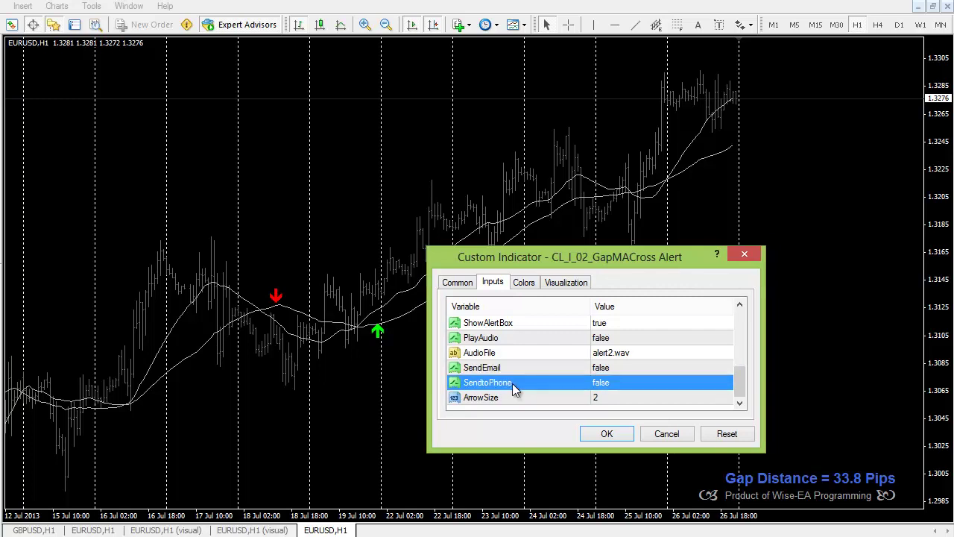
click(511, 397)
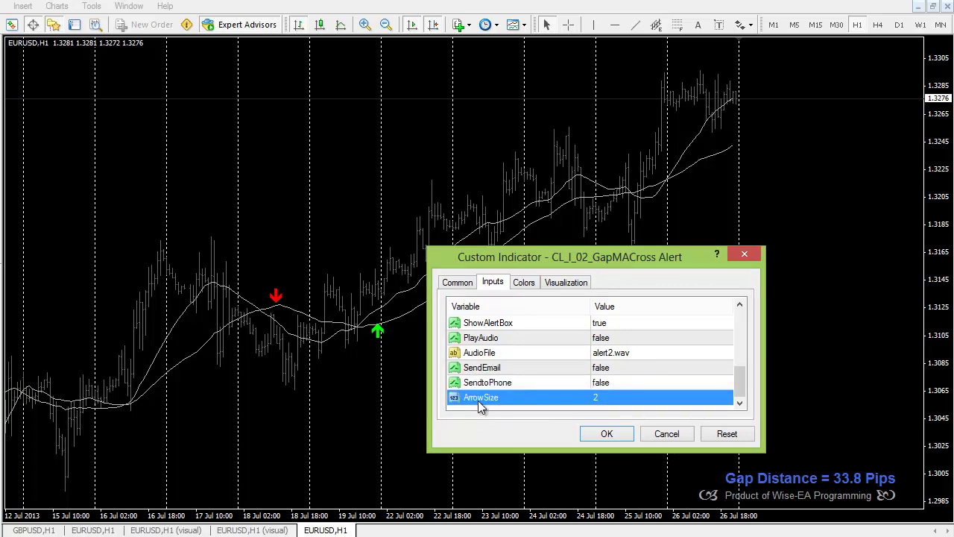